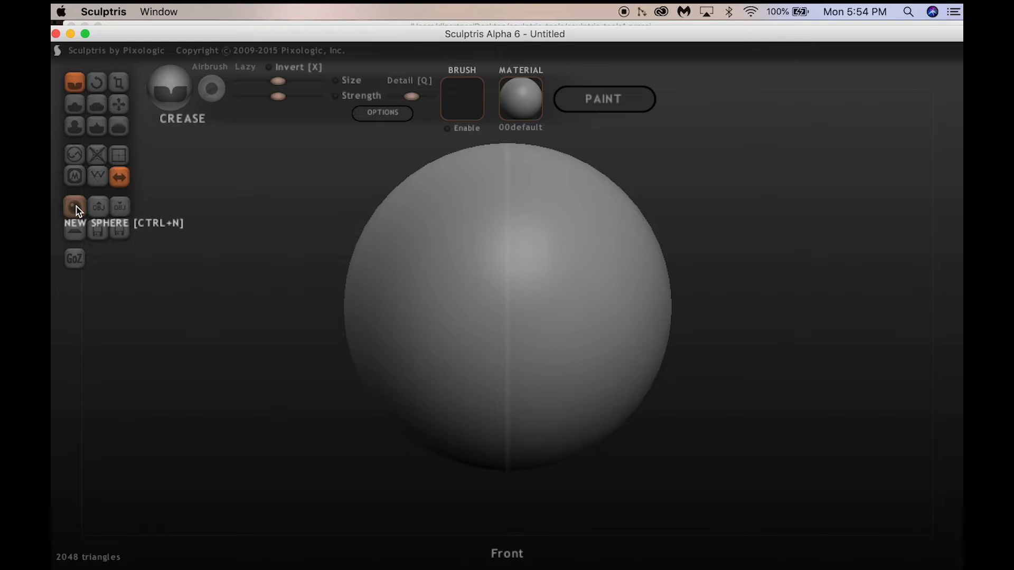
Start a new scene with a fresh sphere and turn it to the right side view
click(75, 208)
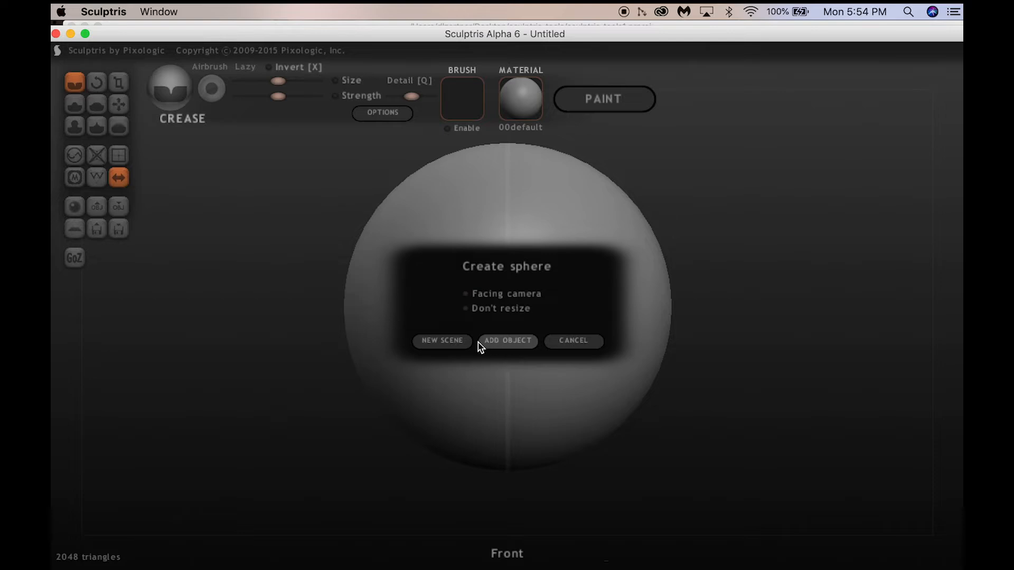
click(461, 344)
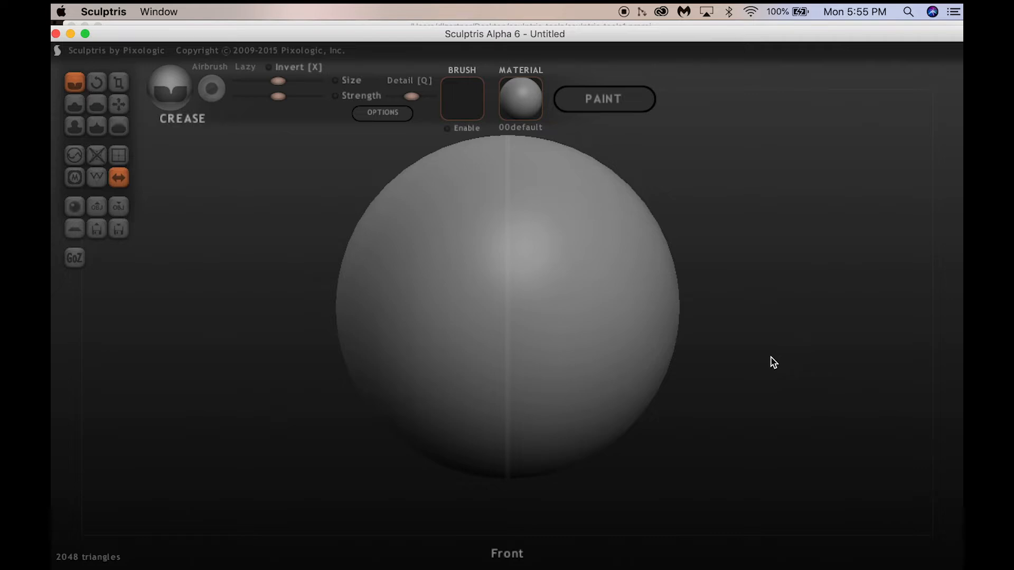
drag(784, 326, 324, 381)
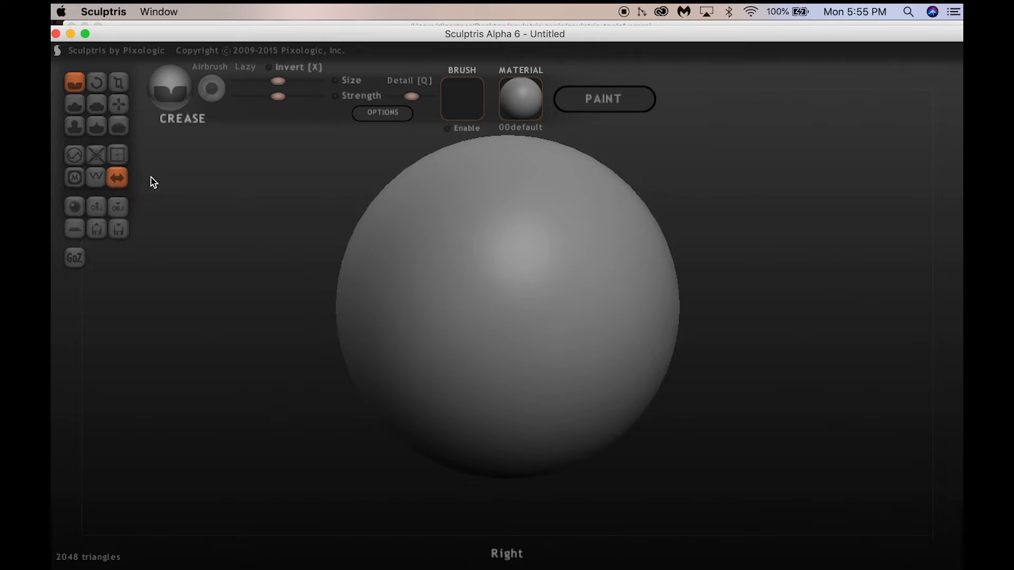
Try the Grab tool by pulling a thin spike out of the sphere's upper front side, and undo it
click(118, 105)
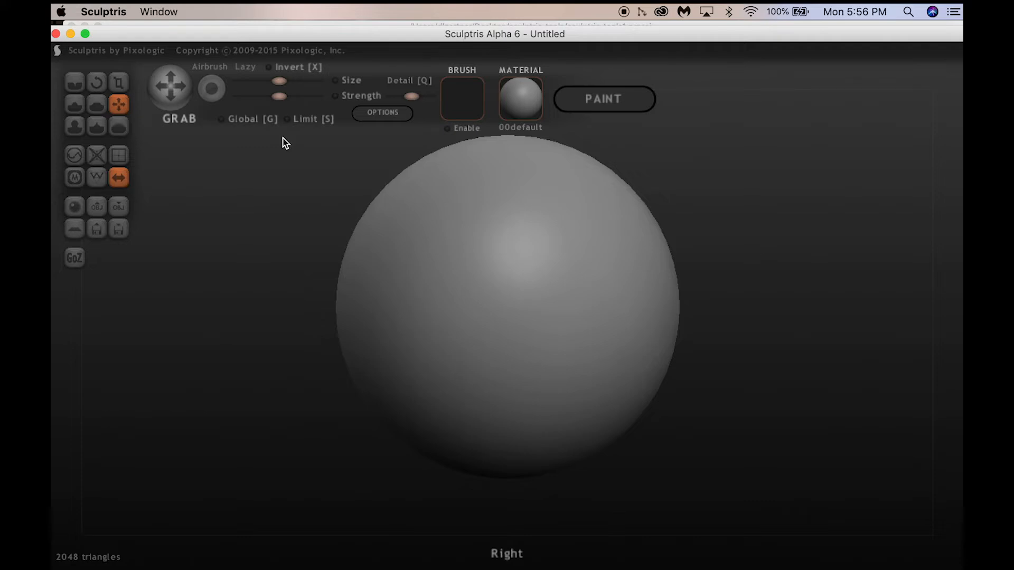
click(291, 120)
click(96, 105)
key(g)
mouse_move(396, 242)
mouse_down()
mouse_move(308, 204)
mouse_move(240, 199)
mouse_up()
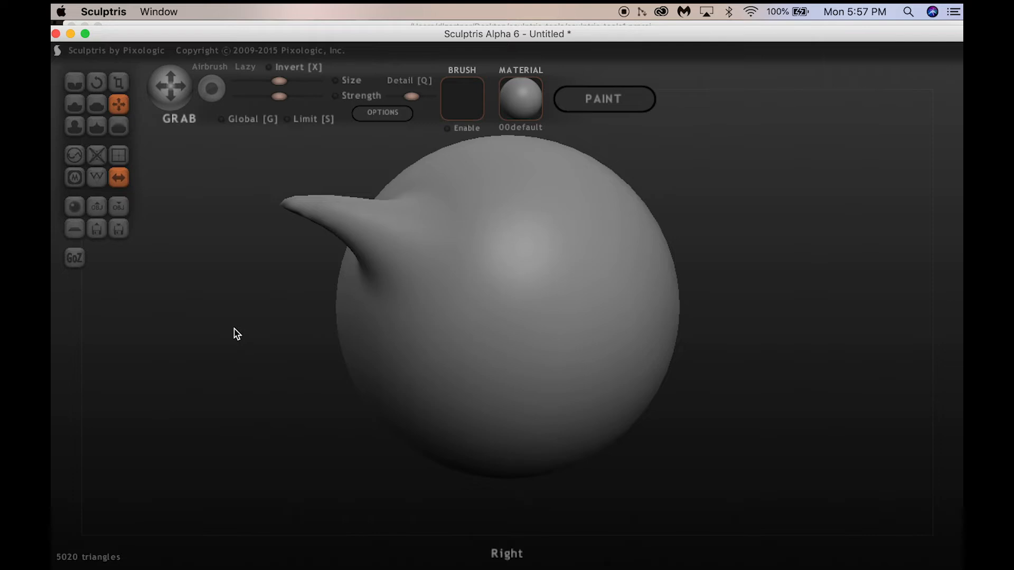
key(super+z)
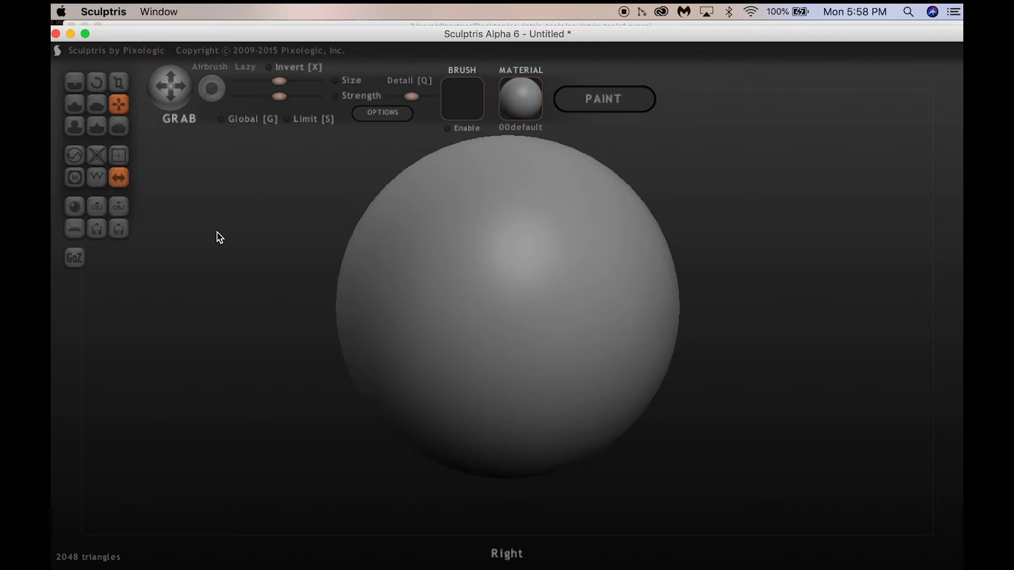
Enlarge the Grab brush to about the sphere's size and pull the sphere's rear side out and down into a long tapering tail
scroll(224, 251, down, 5)
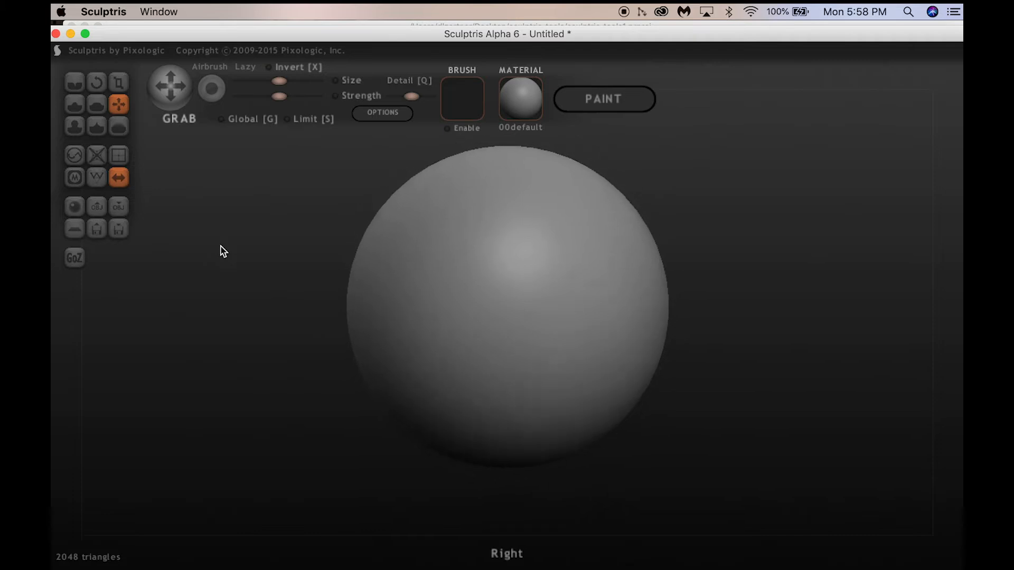
scroll(224, 251, down, 4)
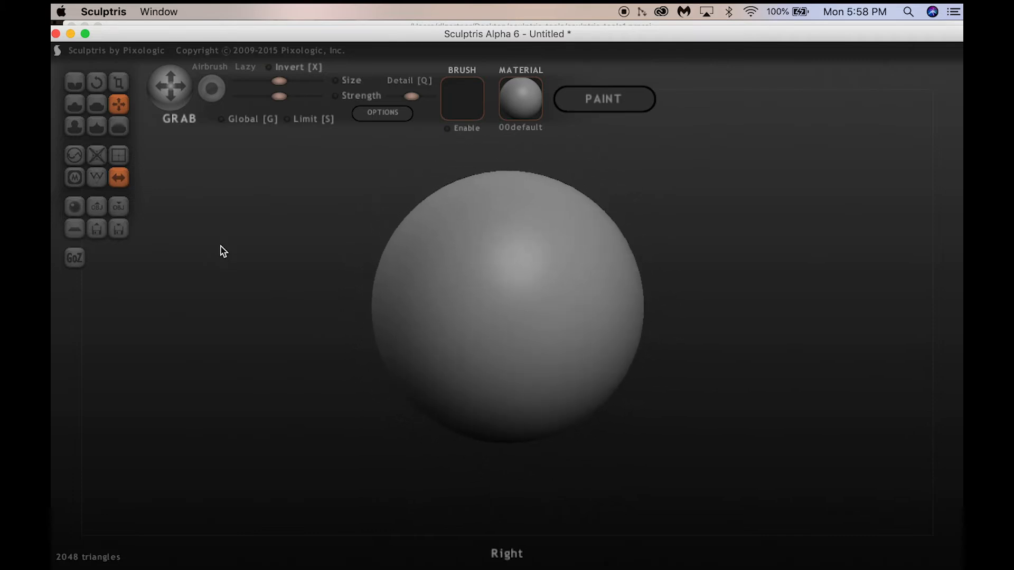
scroll(224, 251, down, 2)
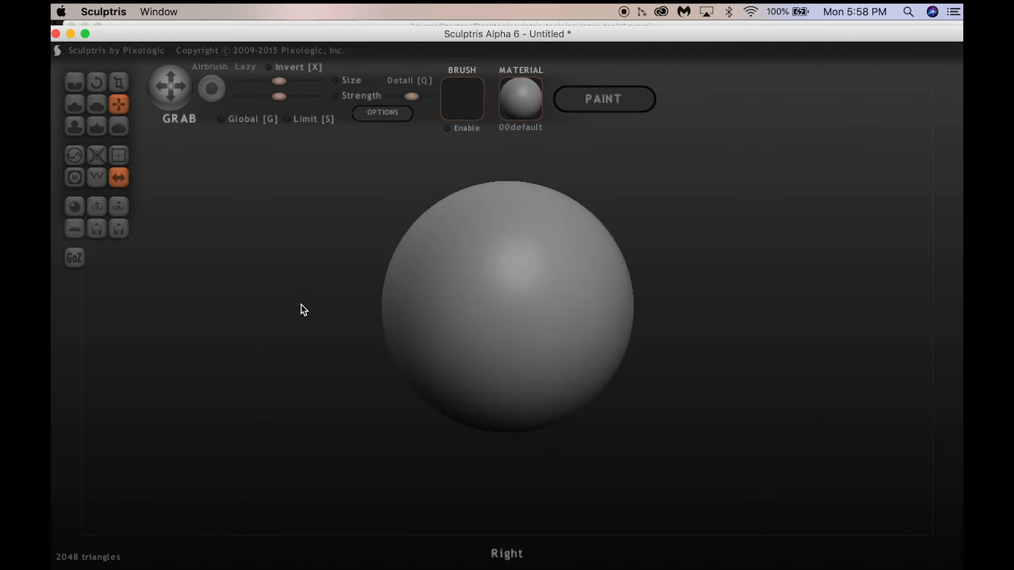
mouse_move(300, 305)
alt+mouse_down()
mouse_move(262, 307)
mouse_move(295, 310)
mouse_move(290, 335)
mouse_move(295, 307)
mouse_move(288, 331)
mouse_move(298, 316)
alt+mouse_up()
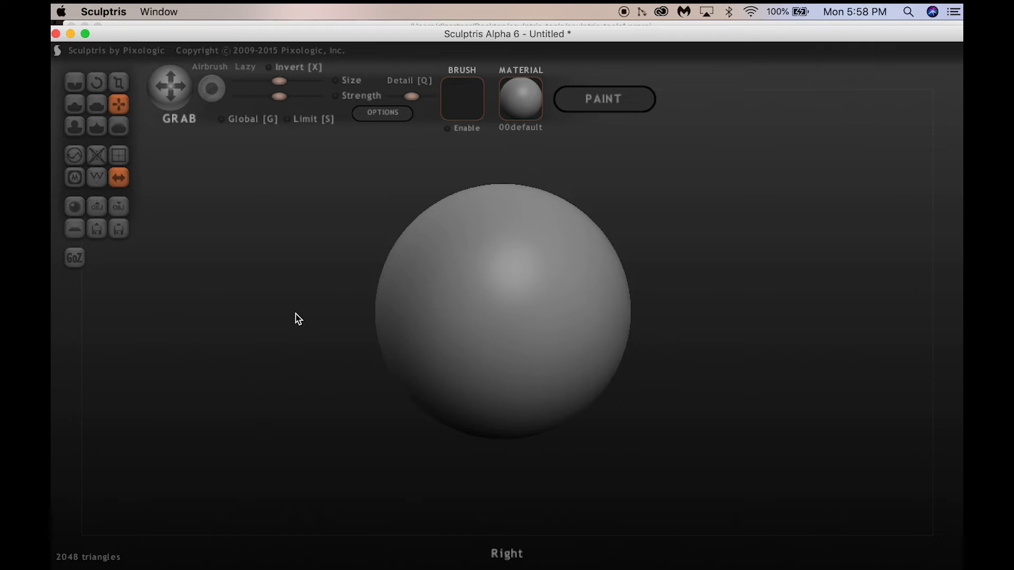
scroll(296, 314, down, 2)
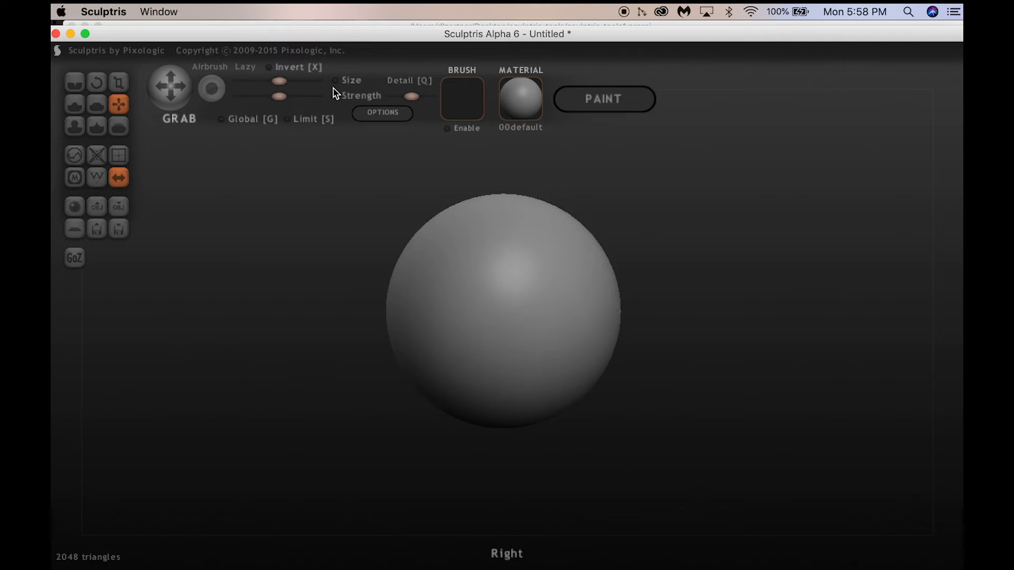
mouse_move(281, 87)
mouse_down()
mouse_move(305, 87)
mouse_move(262, 88)
mouse_move(299, 90)
mouse_up()
click(339, 81)
mouse_move(296, 81)
mouse_down()
mouse_move(254, 84)
mouse_move(296, 81)
mouse_up()
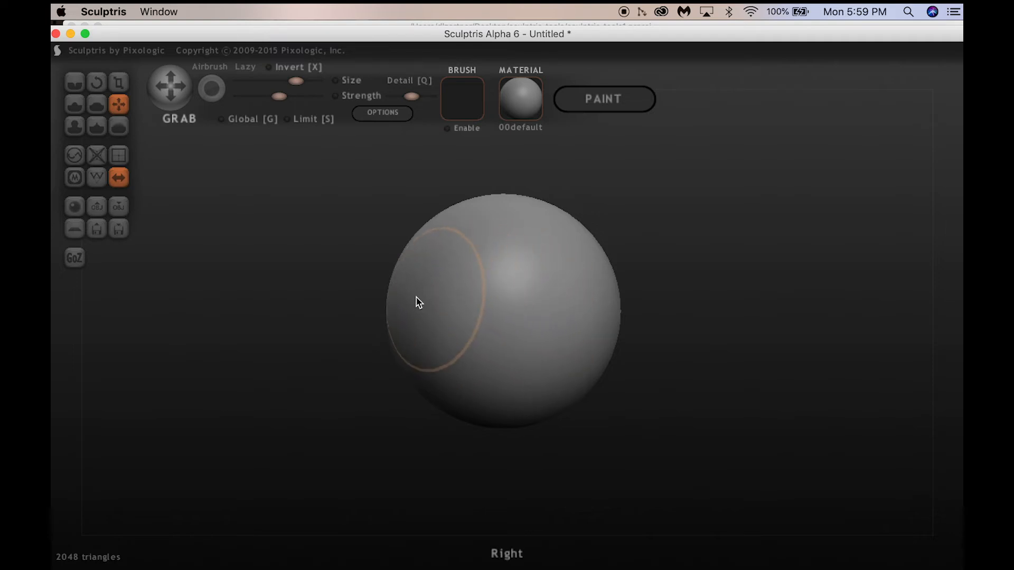
drag(296, 83, 307, 83)
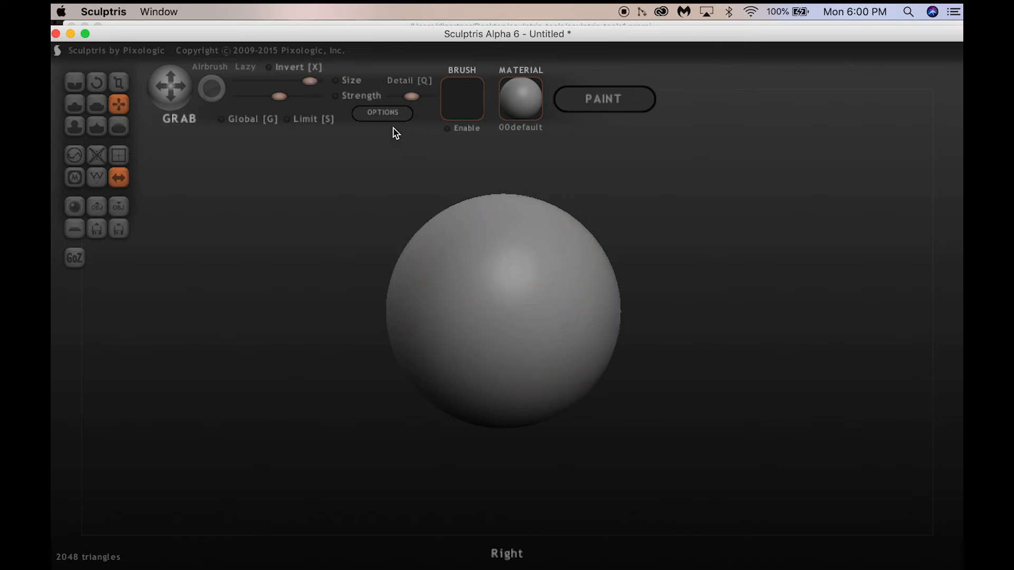
drag(311, 81, 312, 82)
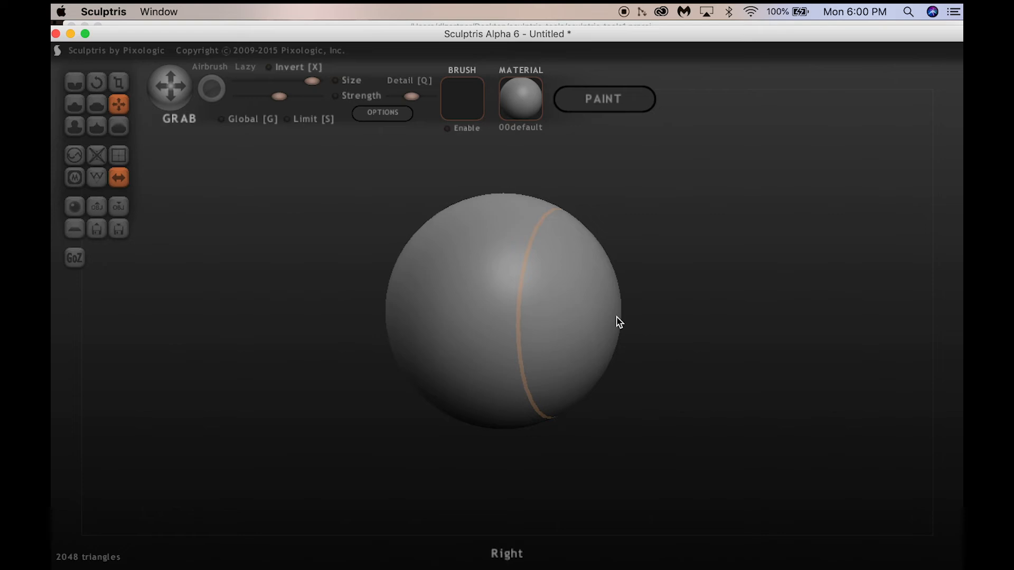
mouse_move(610, 317)
mouse_down()
mouse_move(790, 423)
mouse_move(828, 471)
mouse_move(861, 569)
mouse_up()
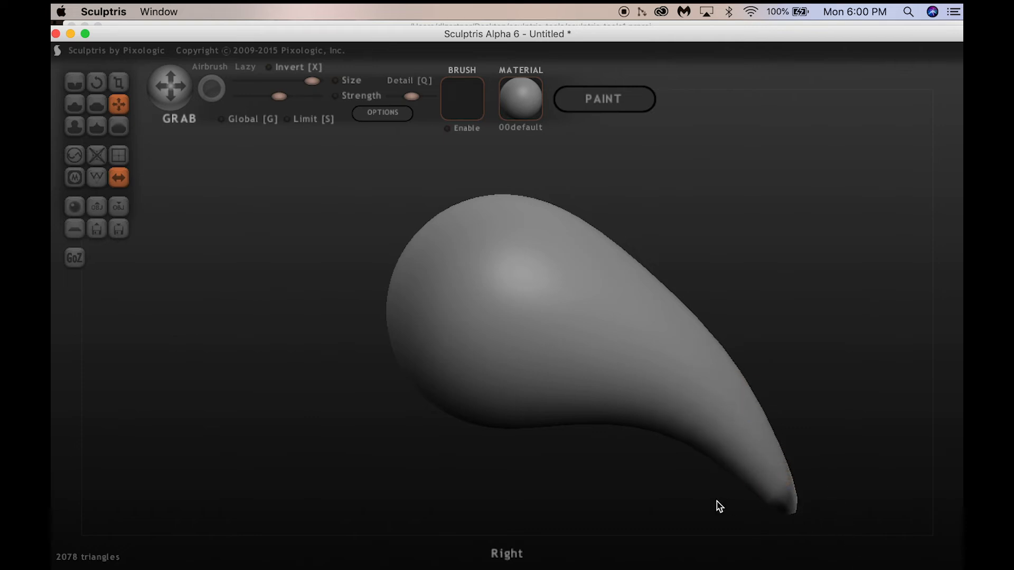
Grab the body's front down and outward to form the head end, and reshape the back and belly into an even arch
scroll(676, 502, down, 4)
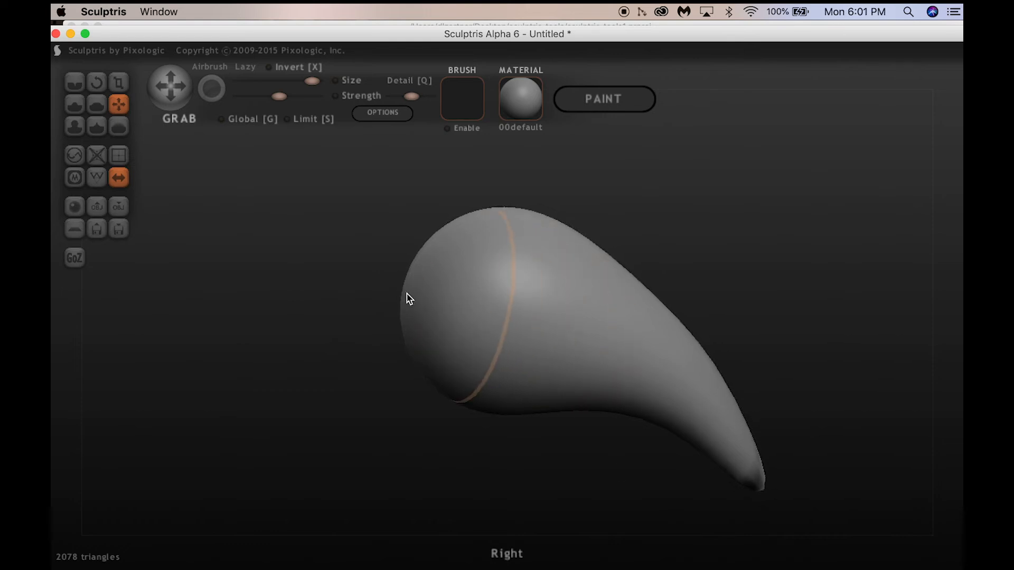
mouse_move(402, 296)
mouse_down()
mouse_move(297, 356)
mouse_move(258, 421)
mouse_up()
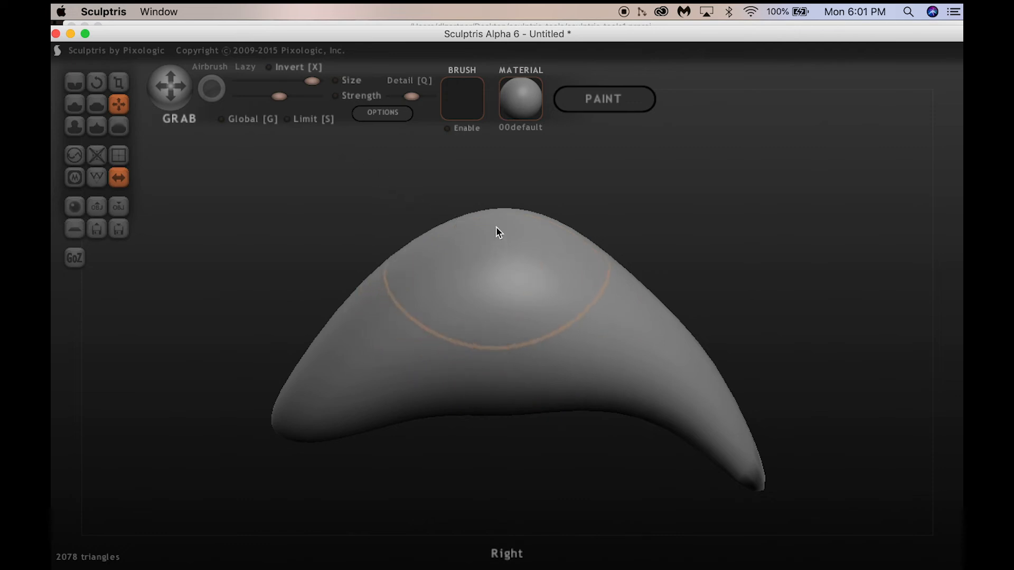
drag(500, 214, 498, 235)
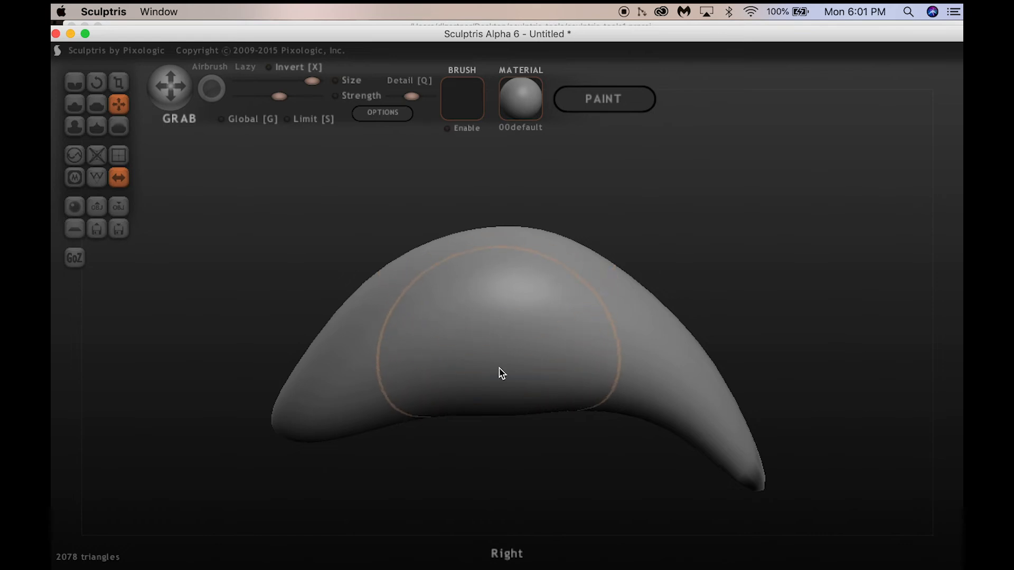
drag(496, 421, 497, 399)
drag(499, 399, 497, 395)
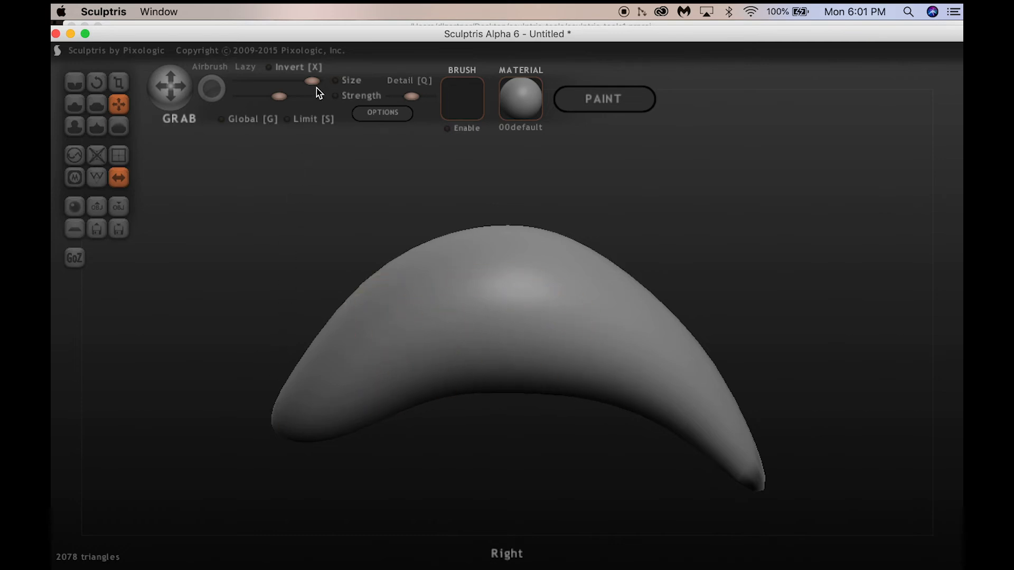
Shrink the Grab brush and pull a small pointed snout out of the head end
drag(311, 83, 268, 83)
mouse_move(280, 429)
mouse_down()
mouse_move(267, 426)
mouse_move(219, 465)
mouse_move(303, 465)
mouse_move(224, 451)
mouse_up()
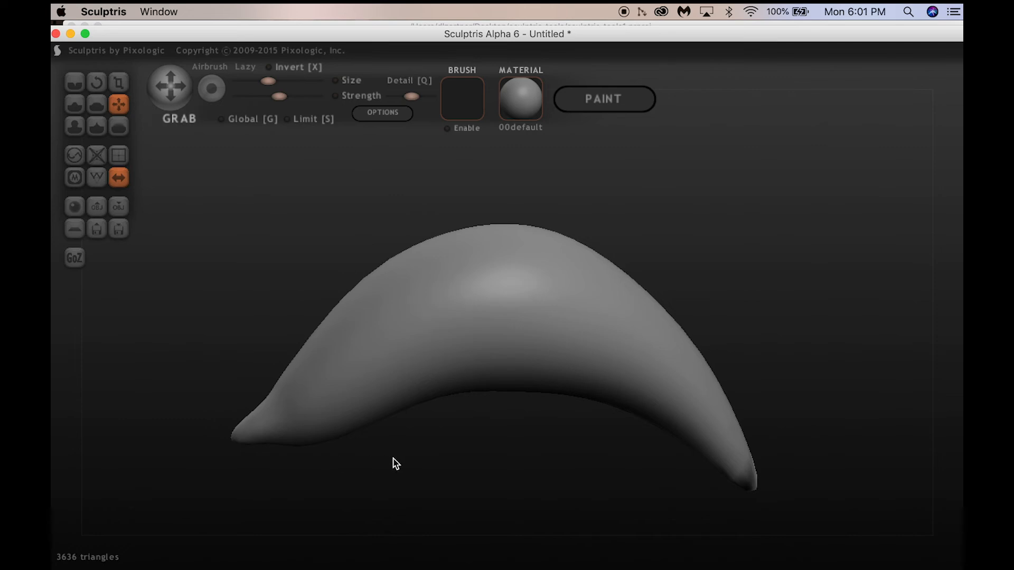
mouse_move(434, 461)
shift+mouse_down()
mouse_move(444, 459)
mouse_move(430, 461)
shift+mouse_up()
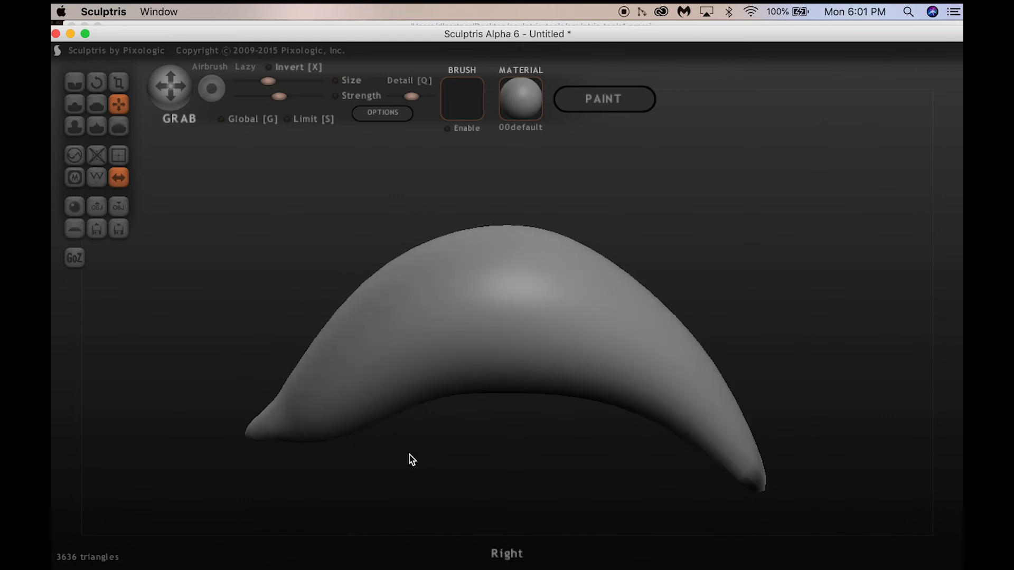
Pull a pair of mirrored side fins outward and down from the lower body behind the snout with a slightly larger Grab brush
drag(410, 455, 662, 475)
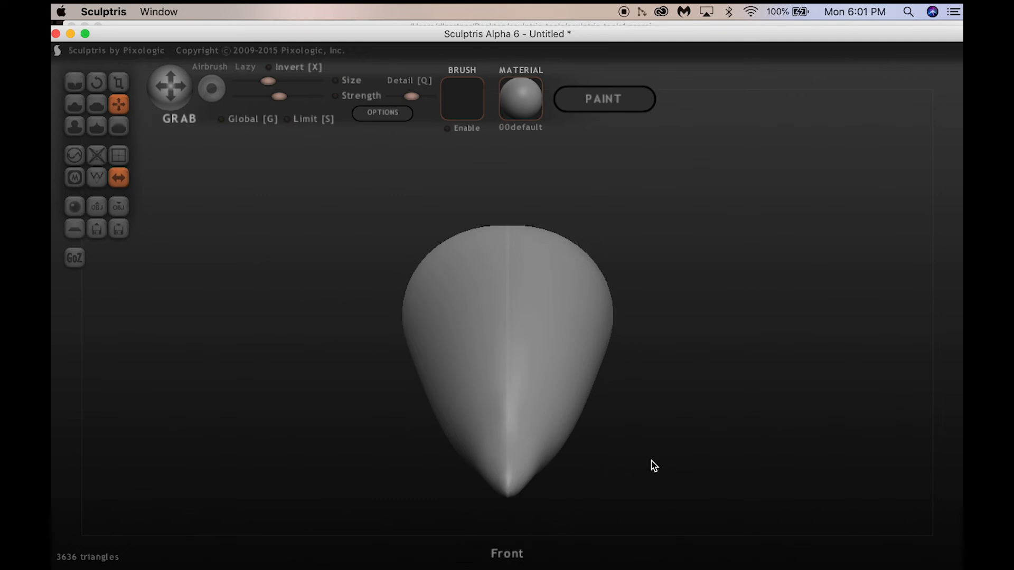
scroll(654, 466, up, 1)
scroll(654, 466, down, 3)
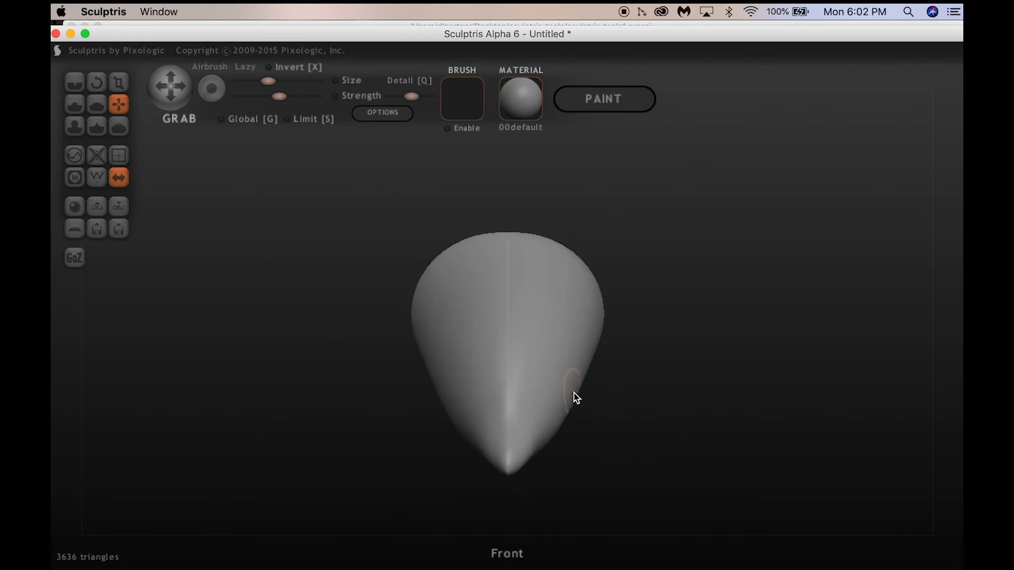
drag(622, 418, 572, 409)
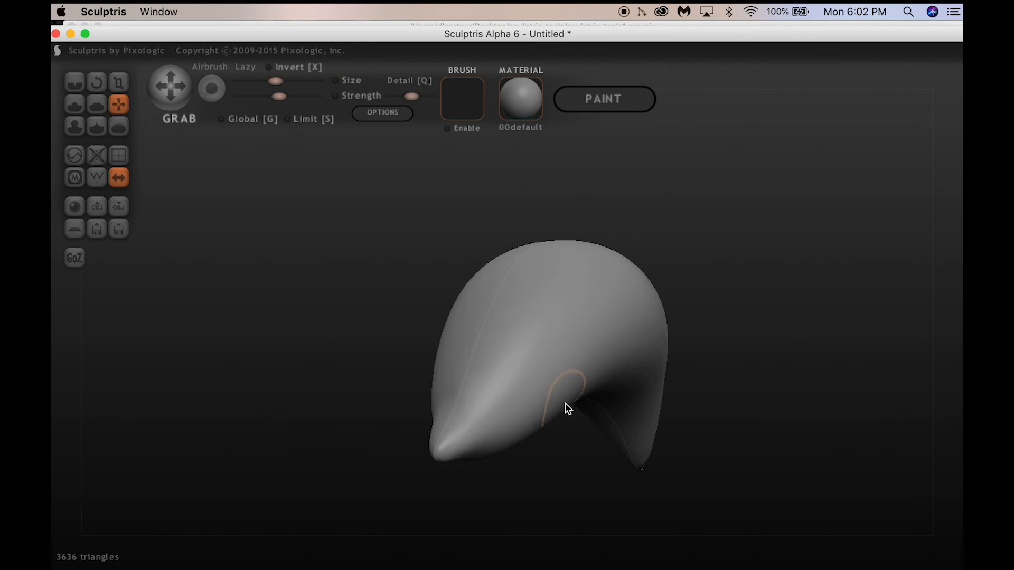
mouse_move(565, 404)
mouse_down()
mouse_move(588, 430)
mouse_move(658, 455)
mouse_up()
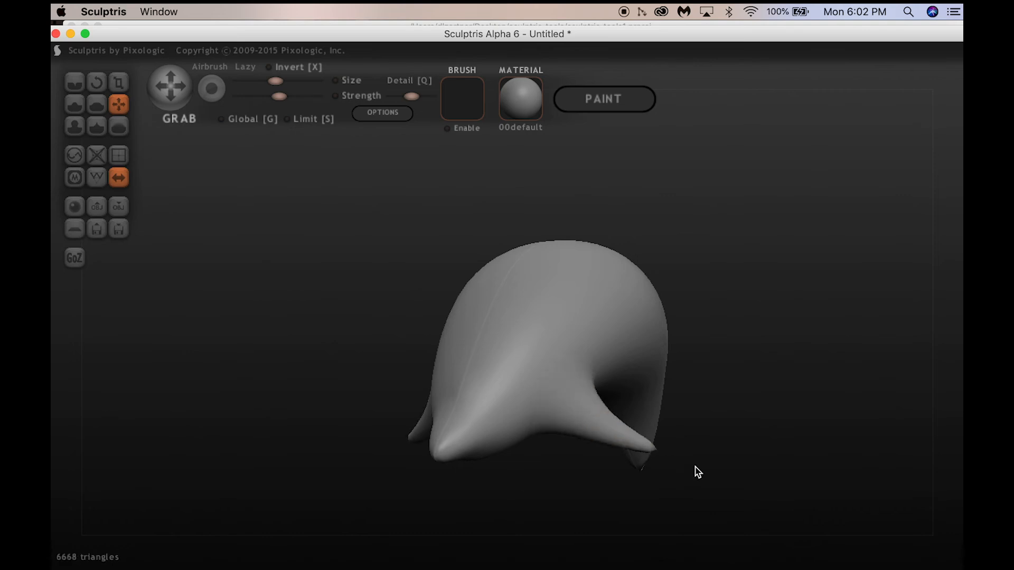
Examine the mirrored side fins from several angles and check the option to turn symmetry off without accepting it
drag(562, 473, 584, 470)
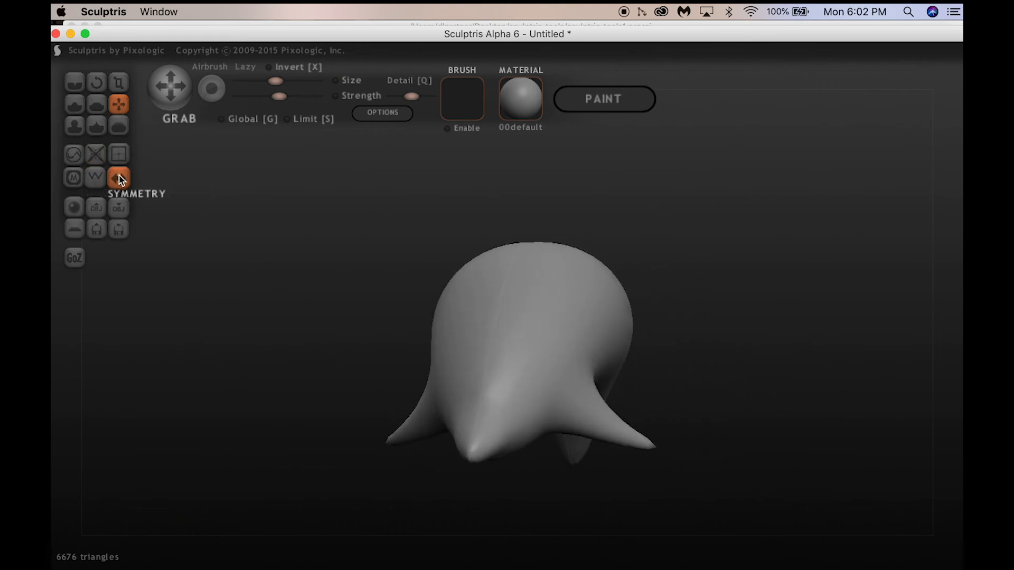
drag(744, 442, 53, 442)
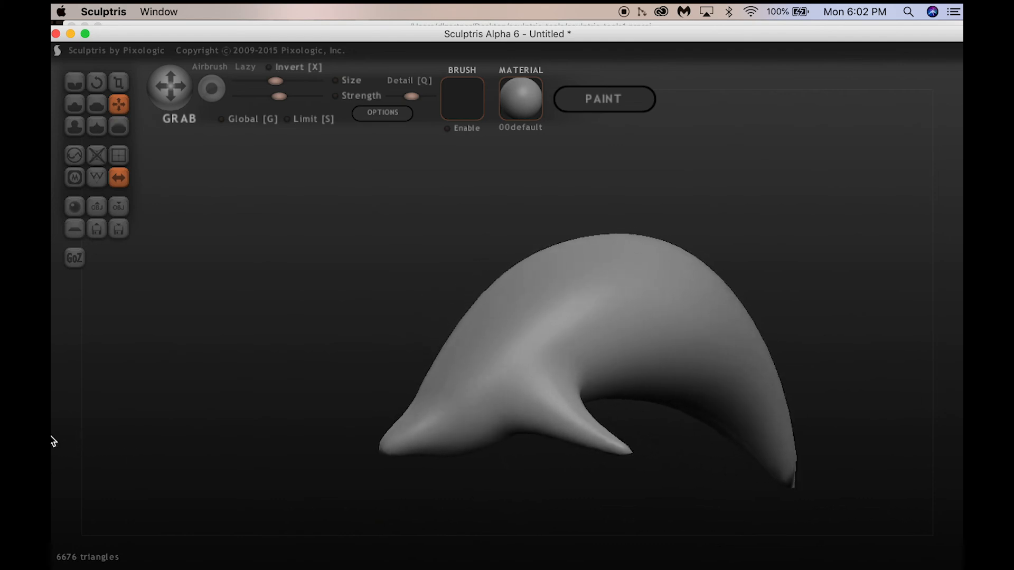
drag(201, 437, 302, 445)
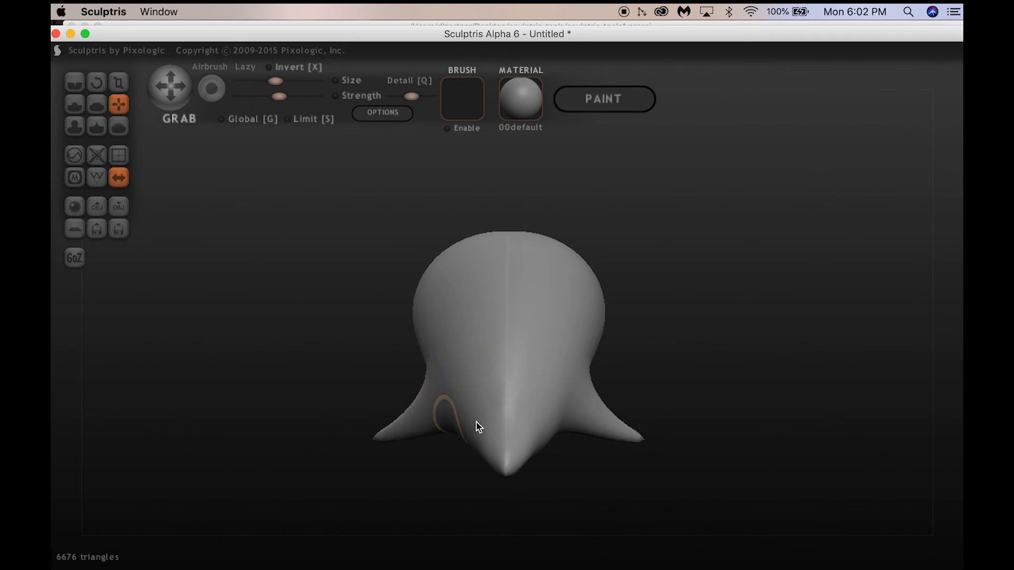
drag(794, 405, 729, 404)
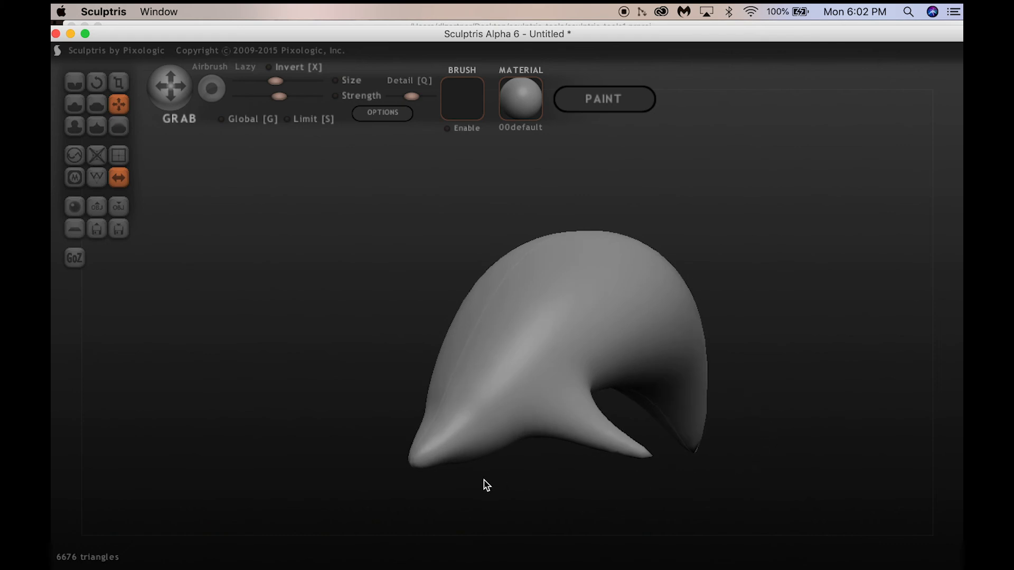
drag(305, 316, 357, 312)
click(128, 183)
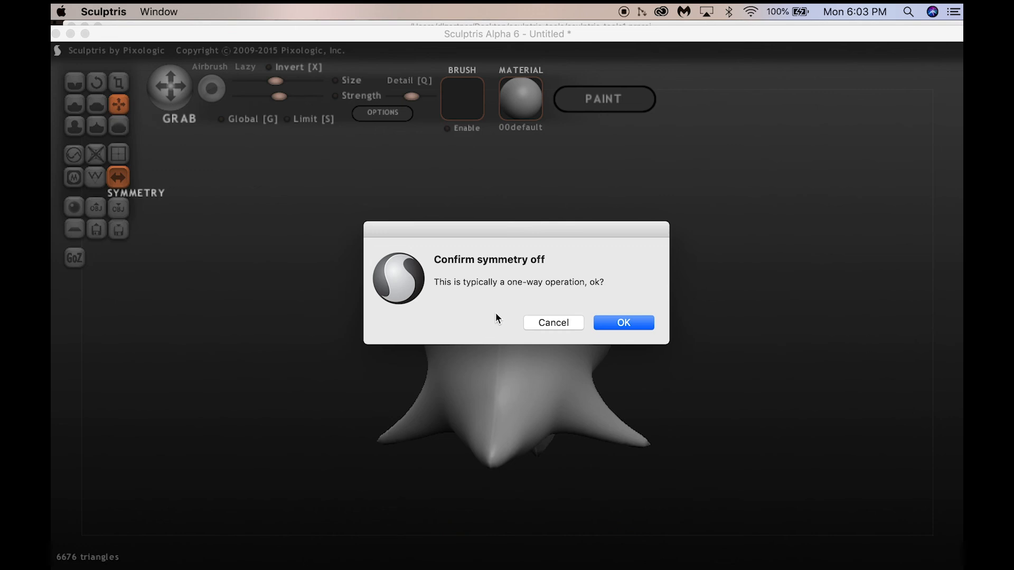
click(553, 323)
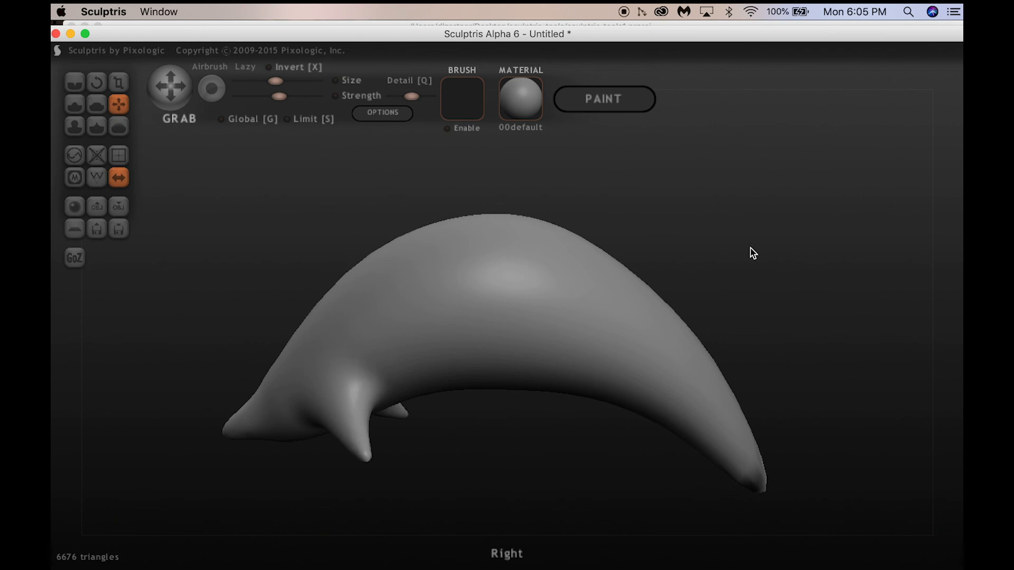
Grab the middle of the back upward and toward the tail to form a tall pointed dorsal fin
drag(750, 248, 768, 306)
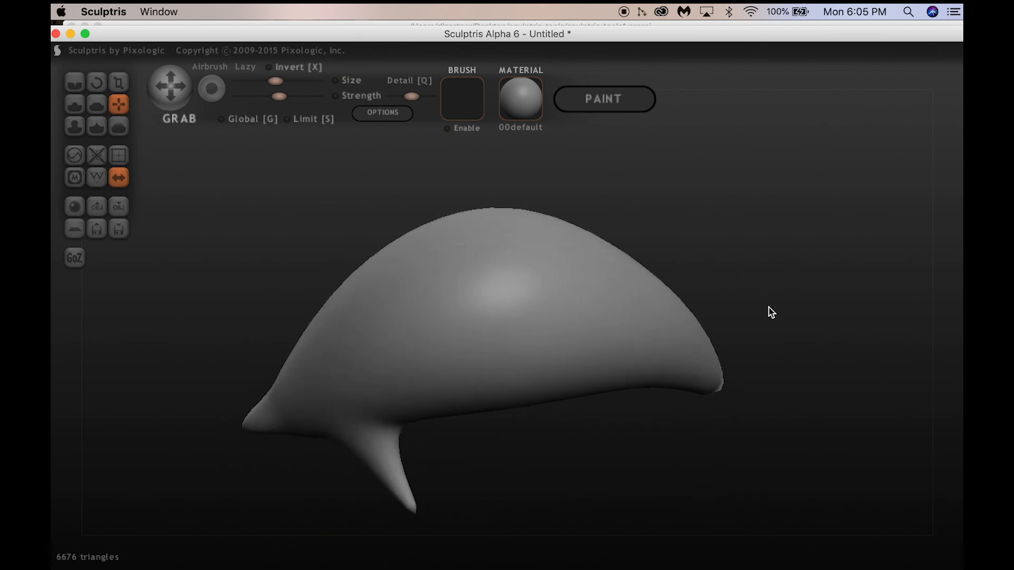
drag(591, 247, 628, 211)
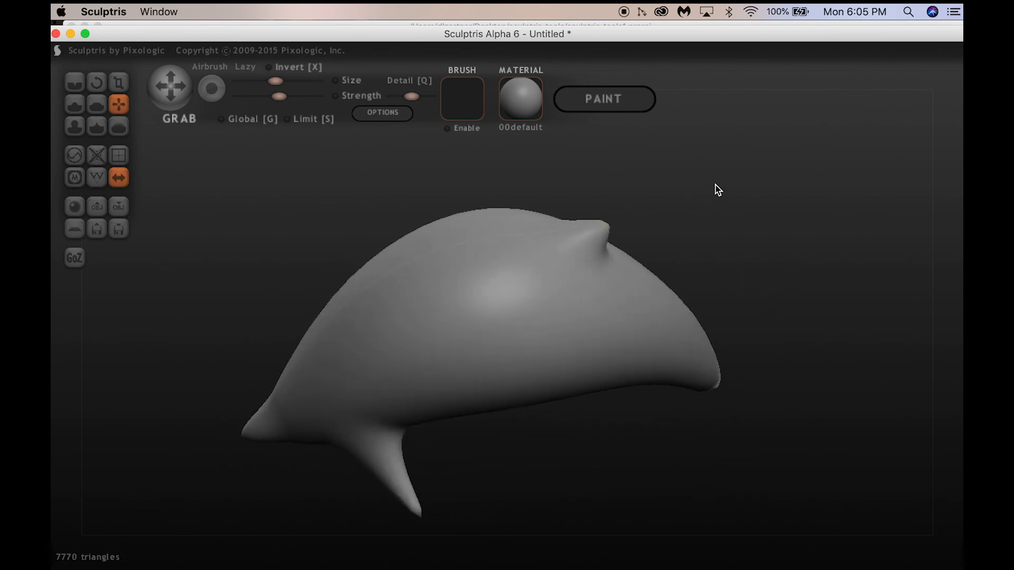
shift+drag(752, 211, 735, 167)
mouse_move(600, 228)
mouse_down()
mouse_move(670, 203)
mouse_move(445, 479)
mouse_move(460, 456)
mouse_move(448, 438)
mouse_move(494, 433)
mouse_move(507, 448)
mouse_move(480, 446)
mouse_move(482, 457)
mouse_up()
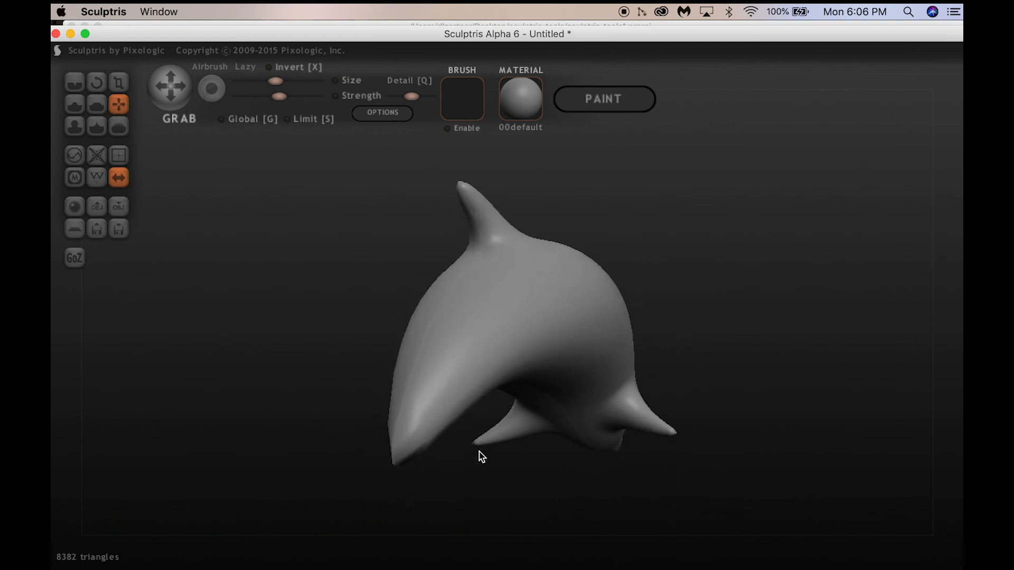
Enlarge the Grab brush slightly and raise its strength close to the maximum
drag(278, 86, 285, 83)
drag(280, 99, 302, 99)
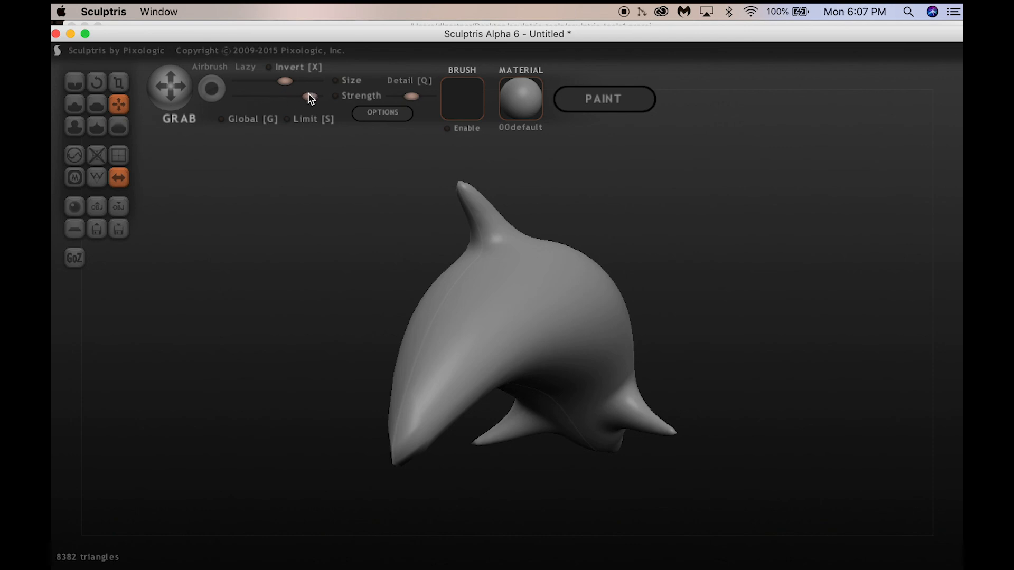
drag(307, 98, 255, 99)
drag(254, 97, 311, 98)
drag(312, 98, 282, 97)
drag(285, 97, 313, 98)
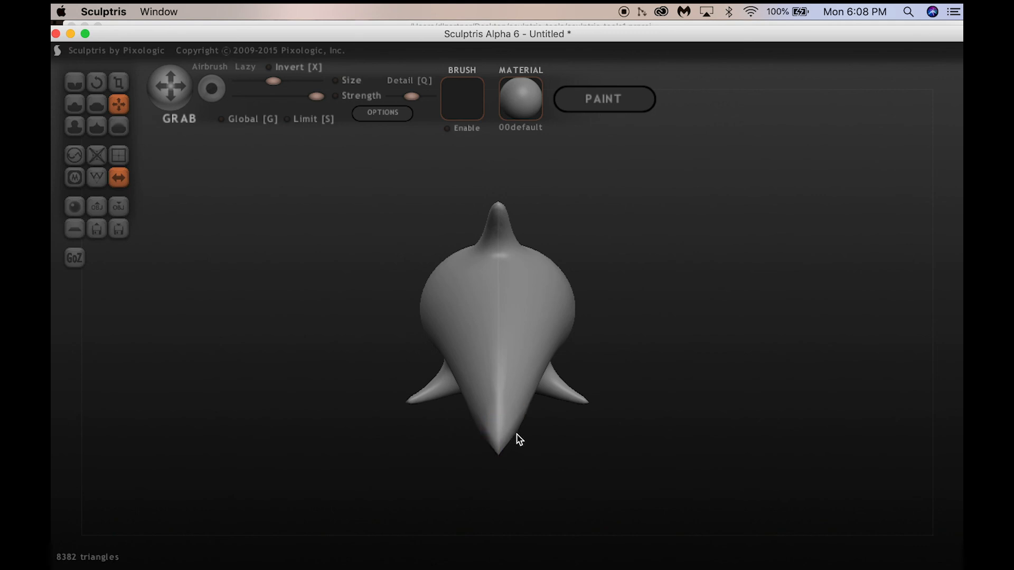
Pull the tip of the tail outward and down with repeated Grab strokes to form two mirrored, spread tail flukes
drag(515, 445, 587, 475)
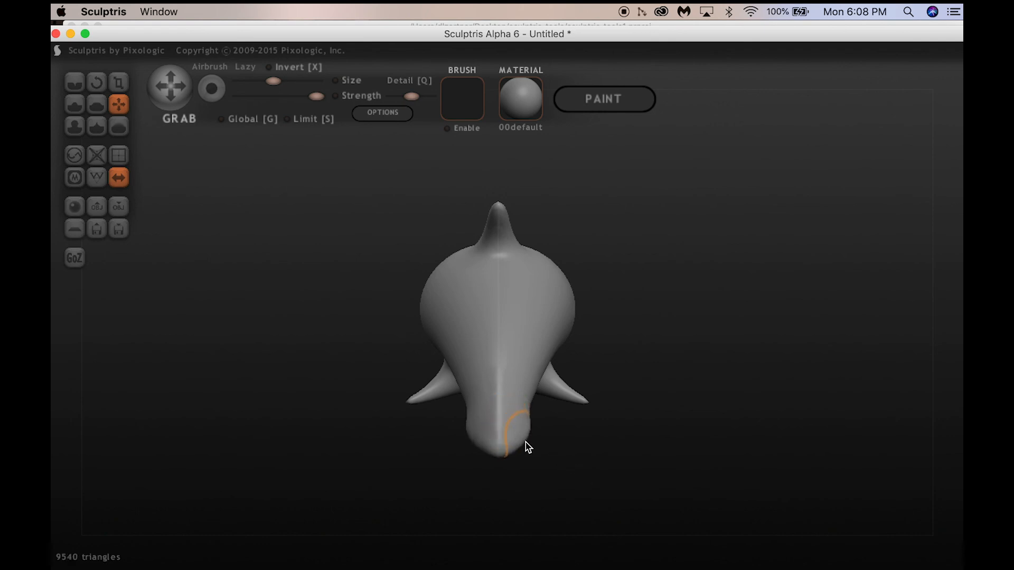
drag(521, 443, 584, 478)
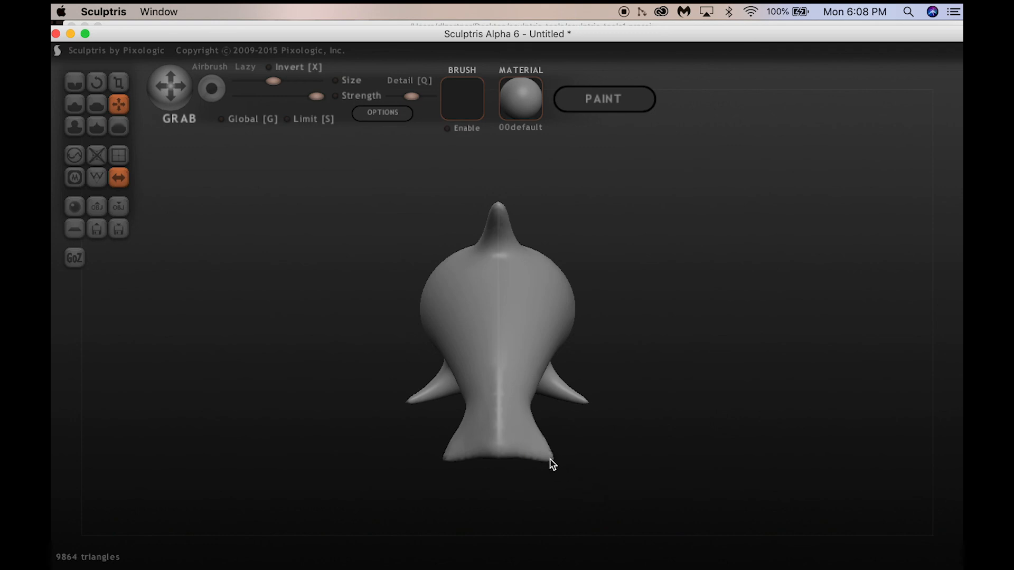
drag(539, 449, 595, 485)
drag(686, 477, 703, 481)
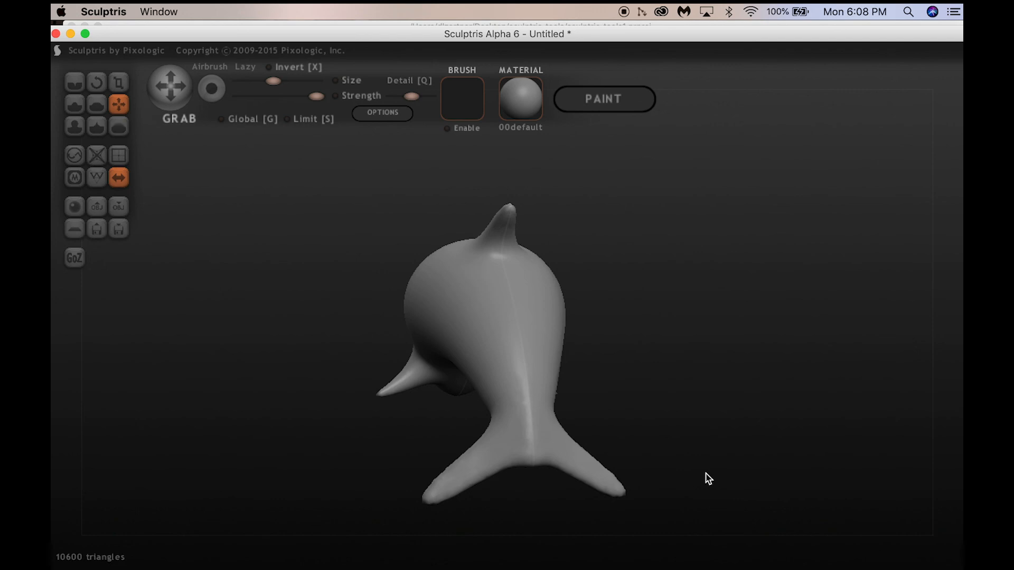
drag(689, 423, 280, 425)
Save the sculpture under the file name dolphin in the current folder
click(122, 232)
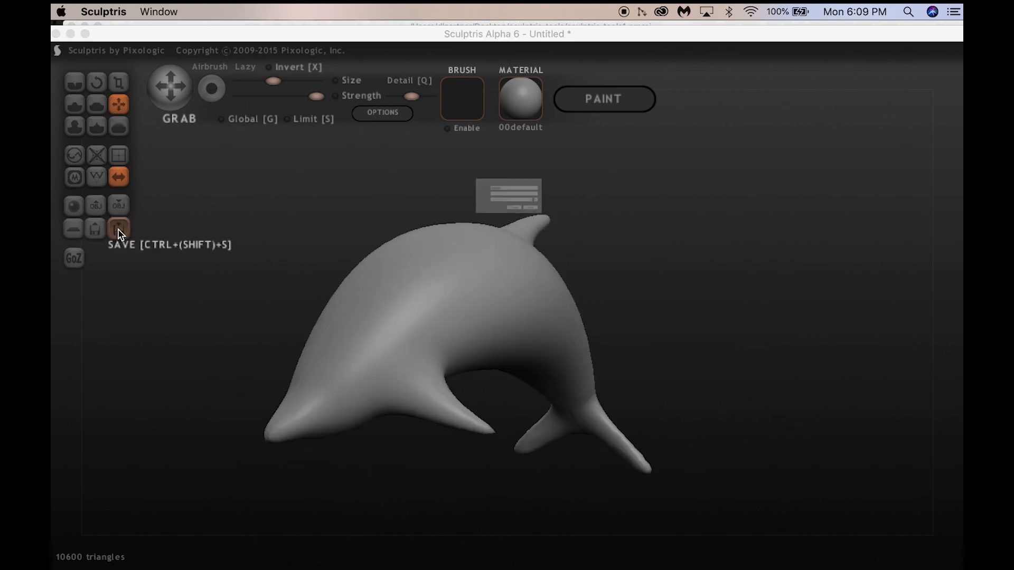
text(dolphin)
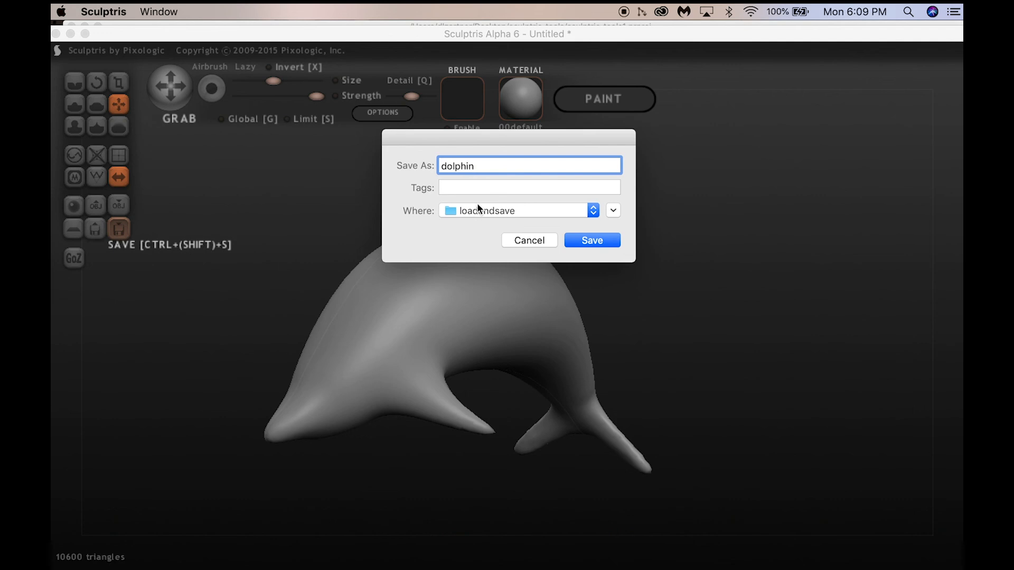